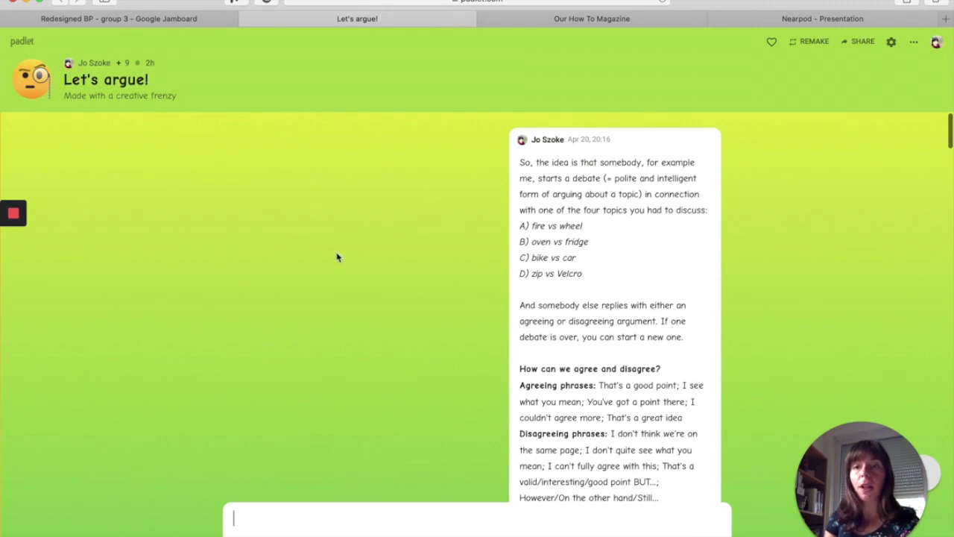
# Read the opening post of the Let's argue! Padlet, covering the debate topics, the agreeing and disagreeing phrases and the starting statement.
pyautogui.scroll(-2, 331, 261)
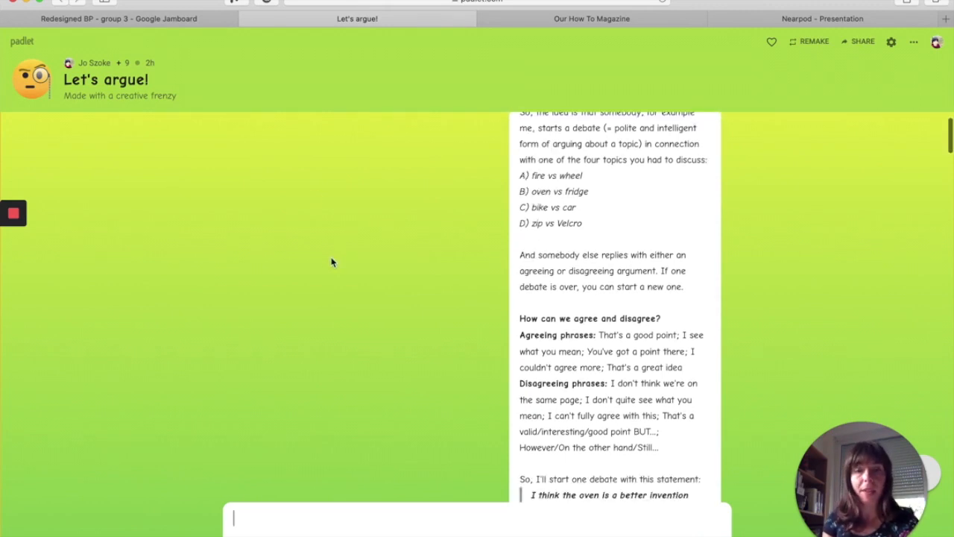
pyautogui.scroll(2, 332, 261)
pyautogui.scroll(-2, 683, 321)
pyautogui.scroll(2, 682, 320)
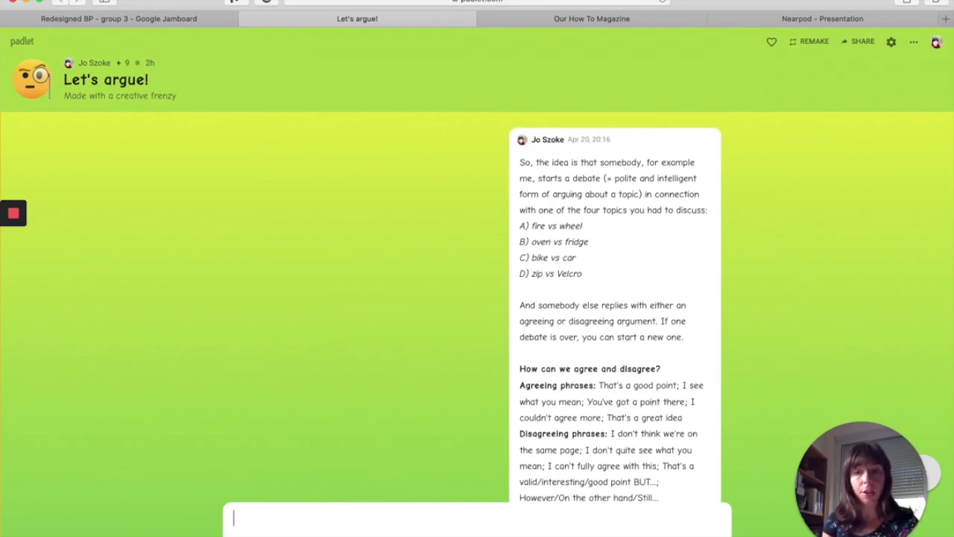
pyautogui.scroll(-5, 573, 305)
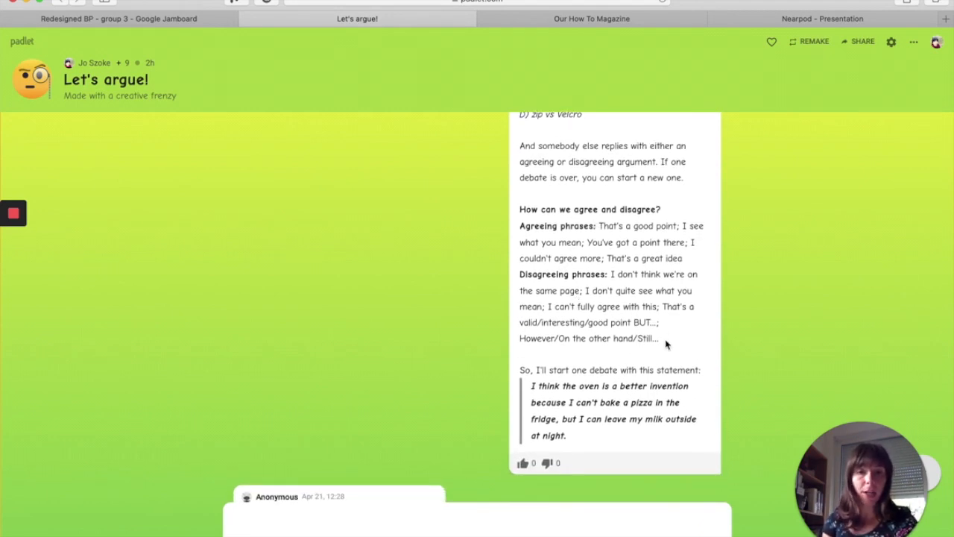
pyautogui.scroll(-4, 605, 335)
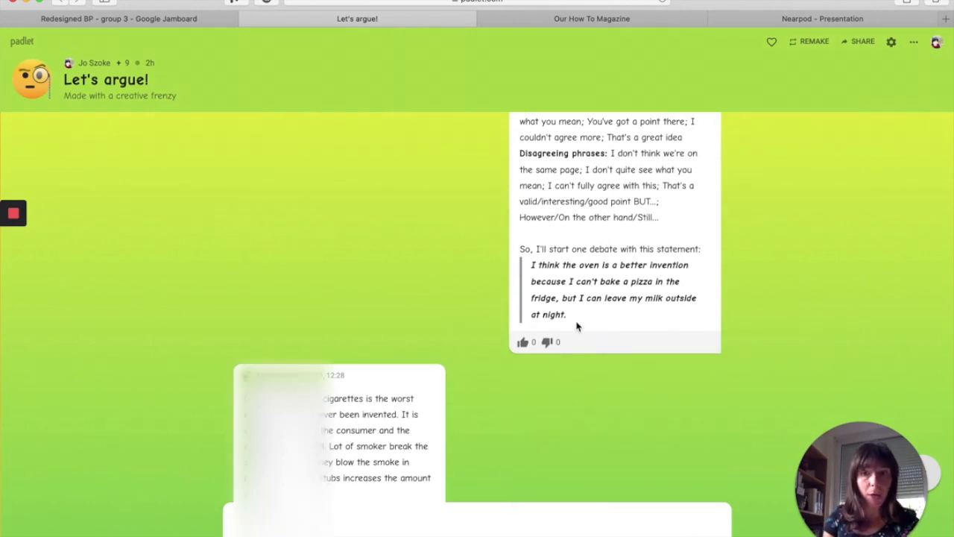
# Look through the students' debate replies on the Let's argue! Padlet, from the cigarette arguments to the zip versus Velcro posts.
pyautogui.scroll(-8, 481, 366)
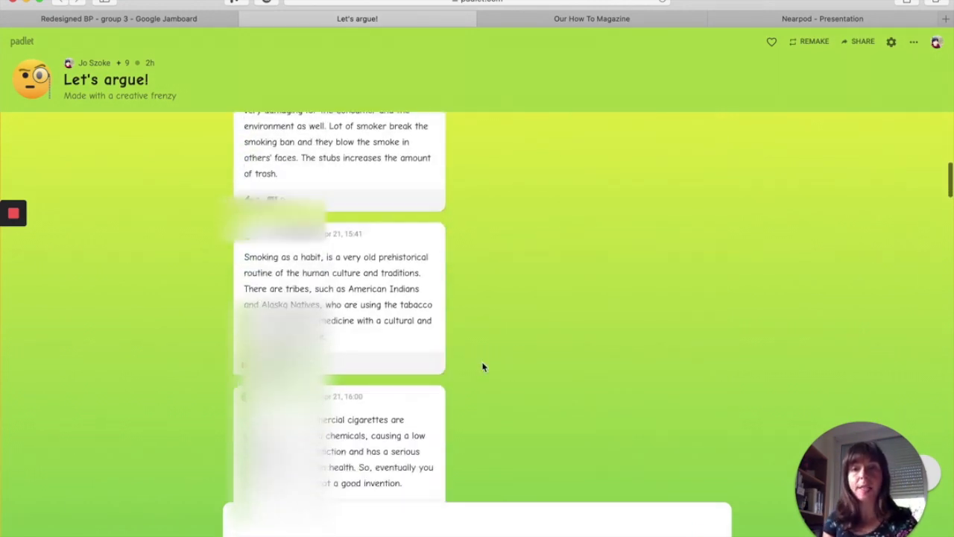
pyautogui.scroll(3, 482, 367)
pyautogui.scroll(-4, 524, 345)
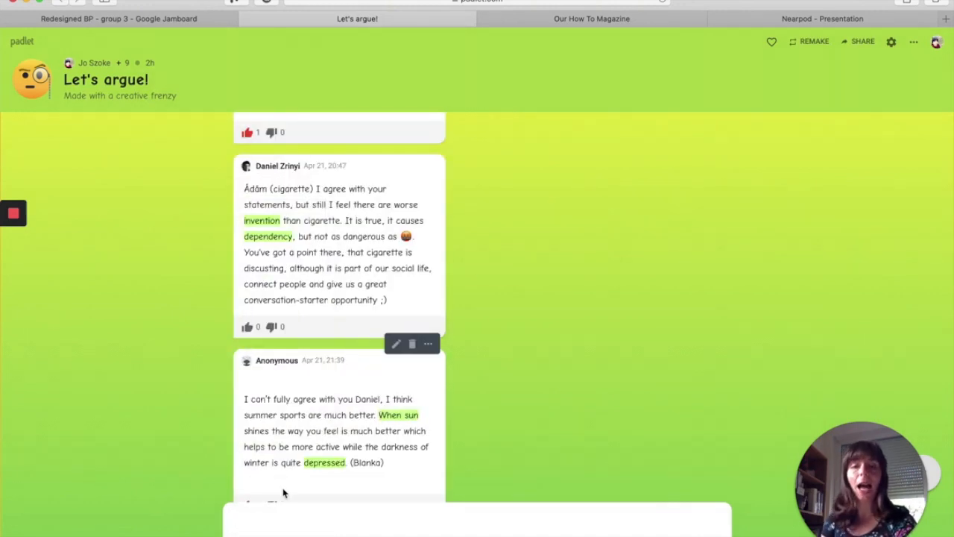
pyautogui.scroll(-6, 363, 463)
pyautogui.scroll(-3, 364, 465)
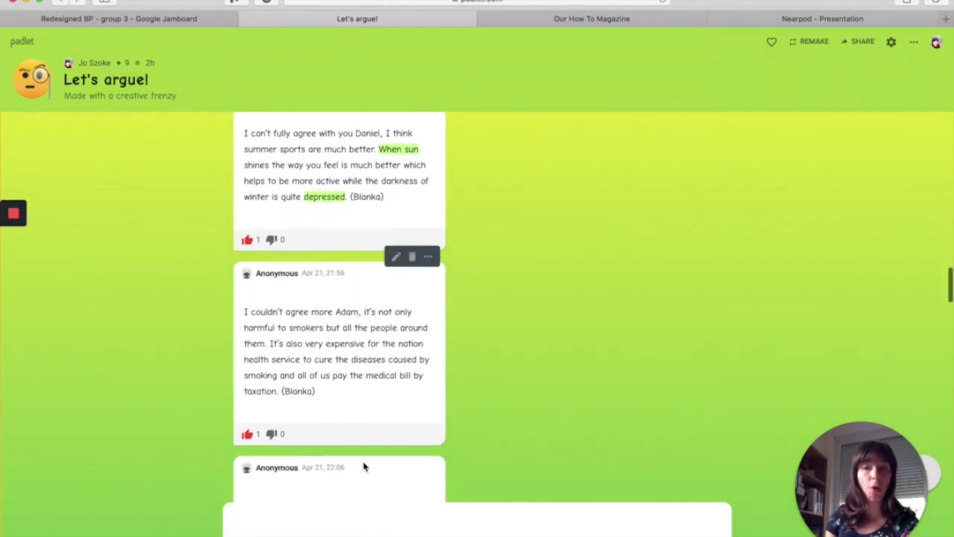
pyautogui.scroll(-1, 363, 466)
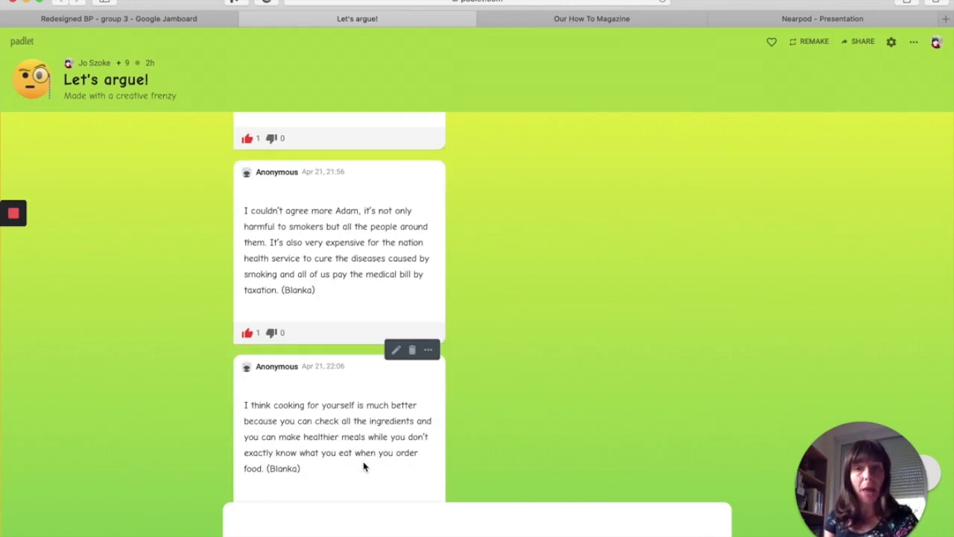
pyautogui.scroll(-6, 364, 467)
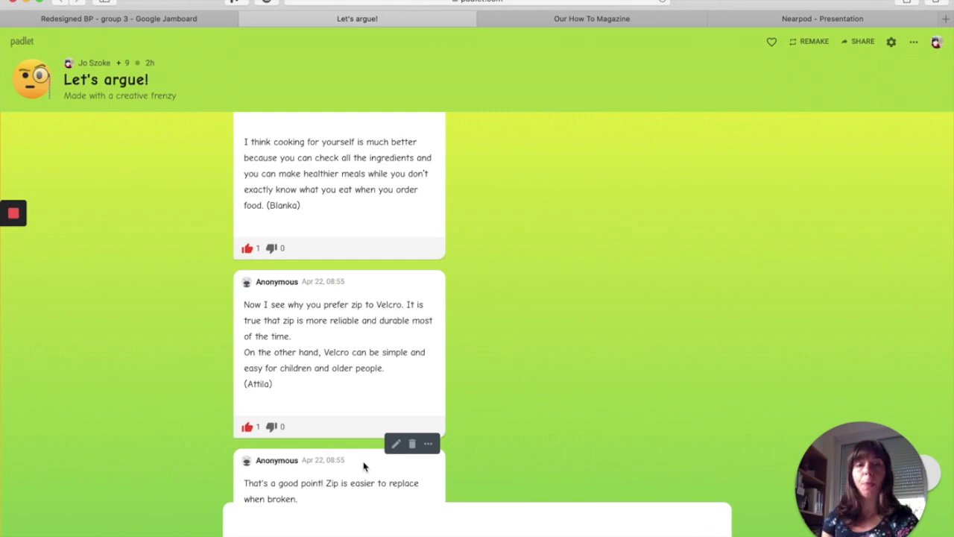
pyautogui.scroll(-12, 363, 465)
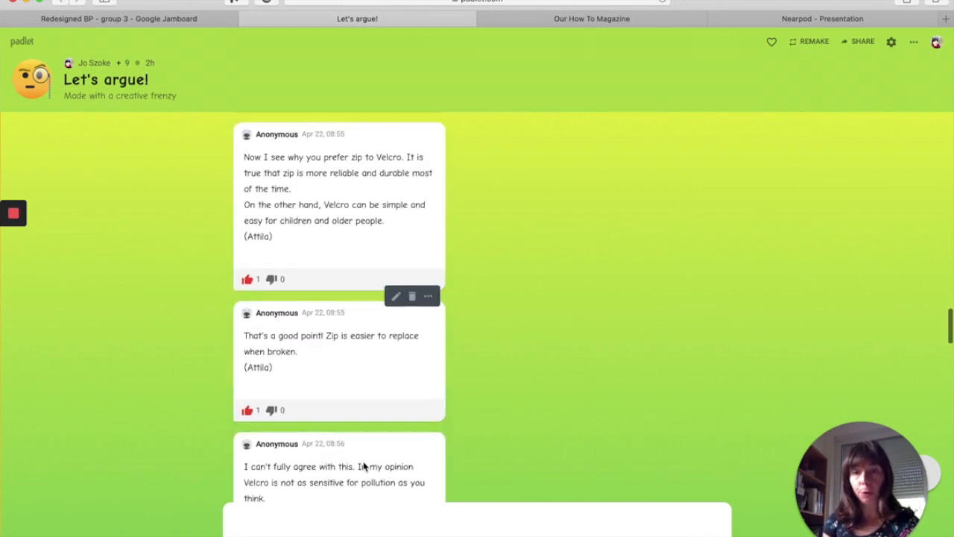
# Switch to the Our How To Magazine Padlet and look through the students' how-to articles with their highlighted corrections.
pyautogui.click(592, 18)
pyautogui.scroll(-1, 615, 234)
pyautogui.scroll(-6, 615, 234)
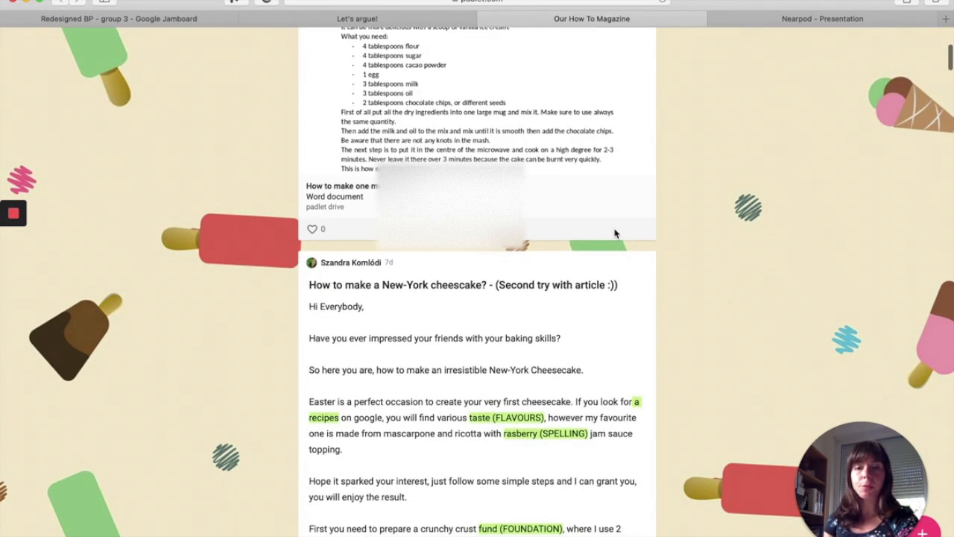
pyautogui.scroll(8, 616, 234)
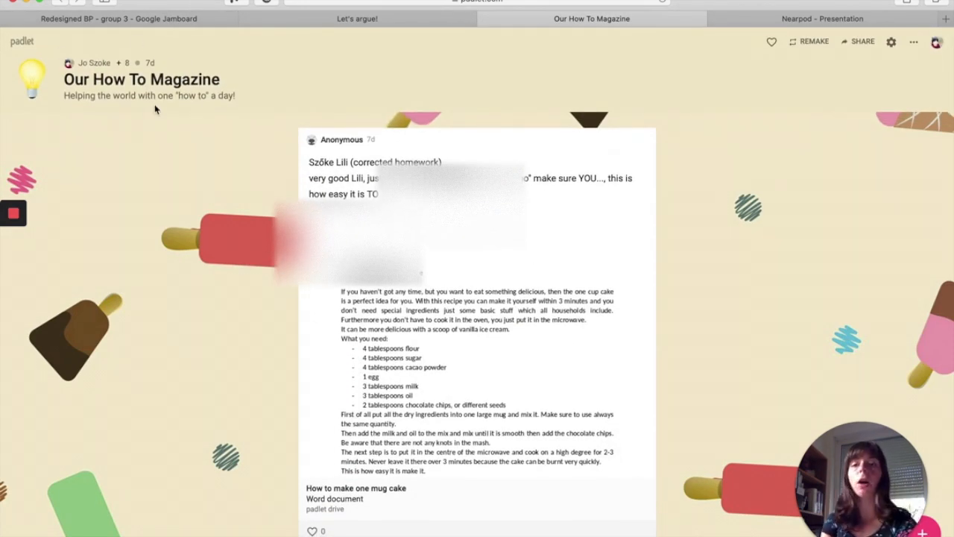
pyautogui.scroll(-5, 155, 110)
pyautogui.scroll(-7, 155, 110)
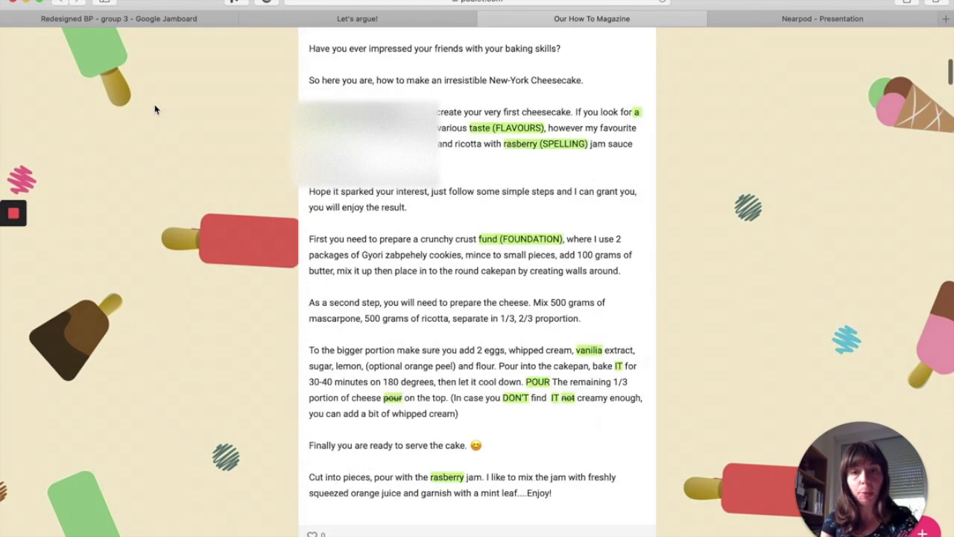
pyautogui.scroll(-10, 630, 144)
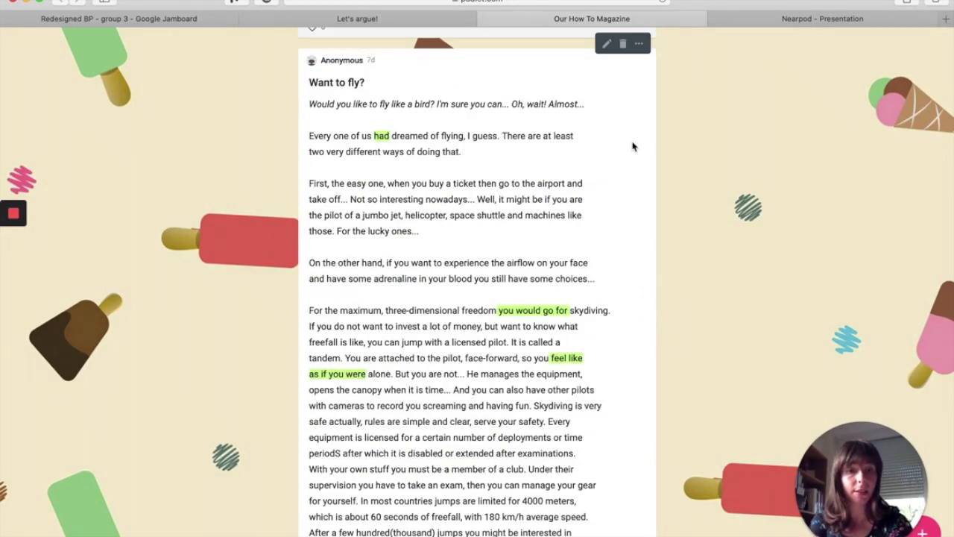
pyautogui.scroll(-4, 532, 465)
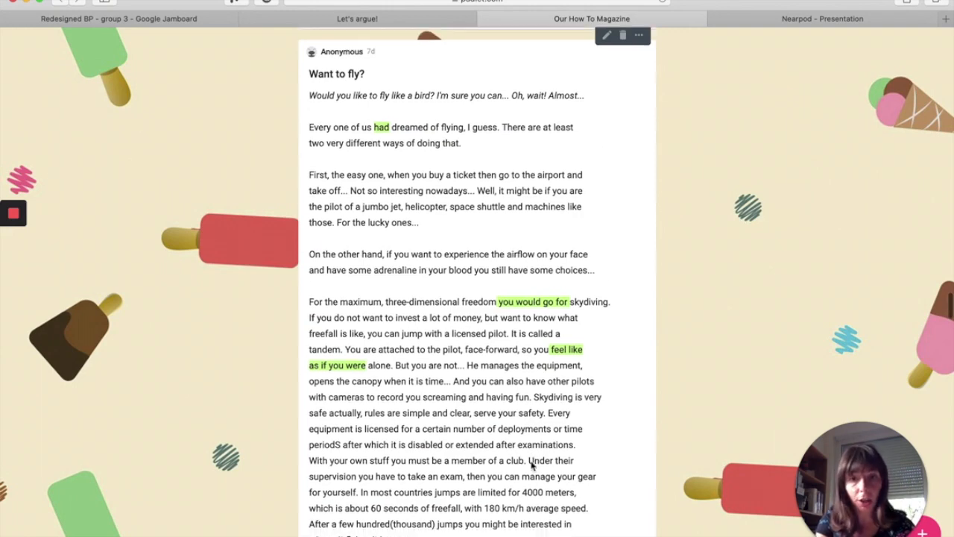
pyautogui.scroll(-15, 531, 461)
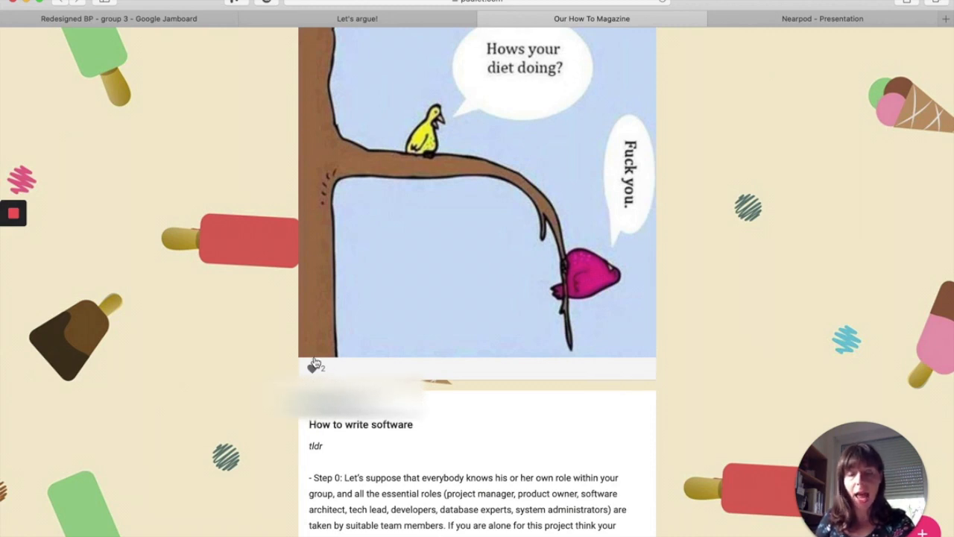
# Switch to the Nearpod presentation ALP March 19 and review its slides, including the matching, open-ended, fill-in-the-blanks and poll activities.
pyautogui.click(422, 16)
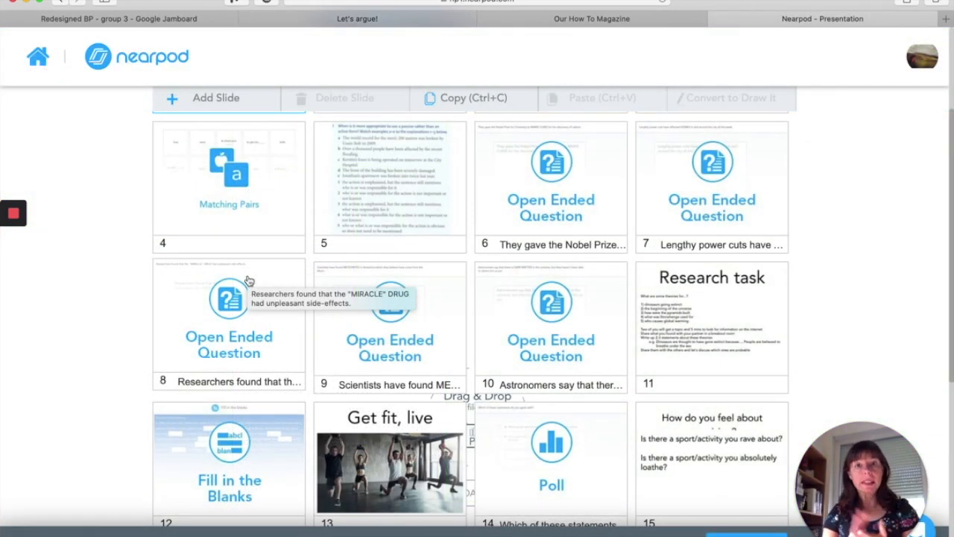
pyautogui.scroll(5, 249, 280)
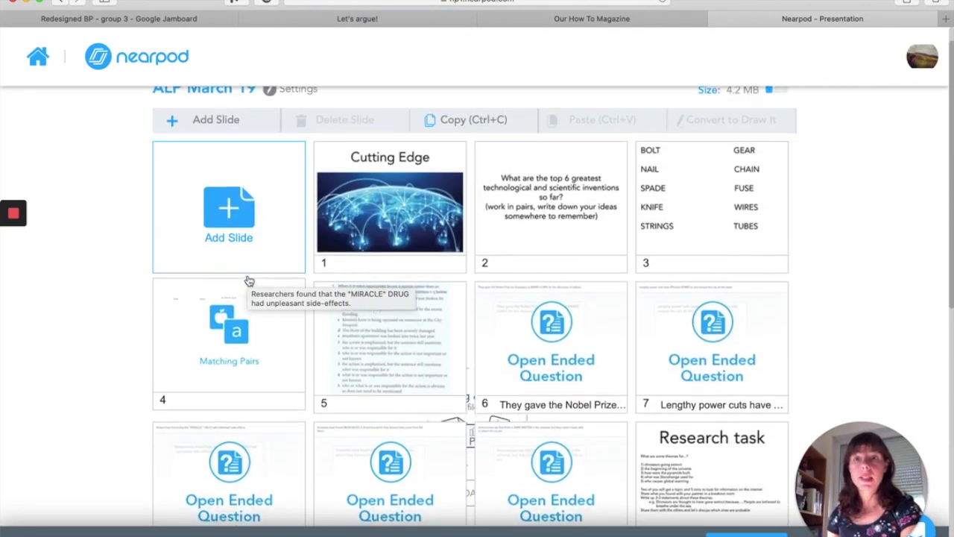
pyautogui.scroll(-2, 249, 281)
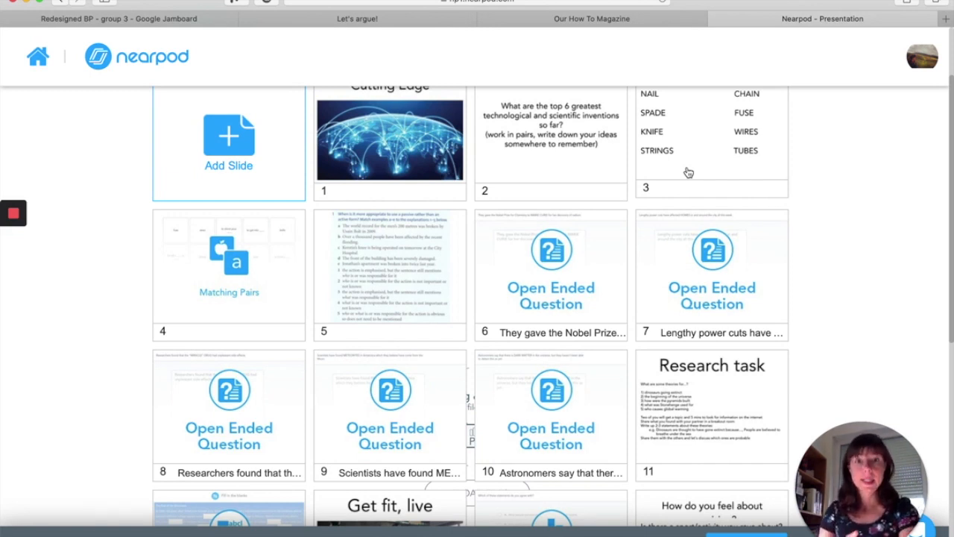
pyautogui.scroll(3, 688, 172)
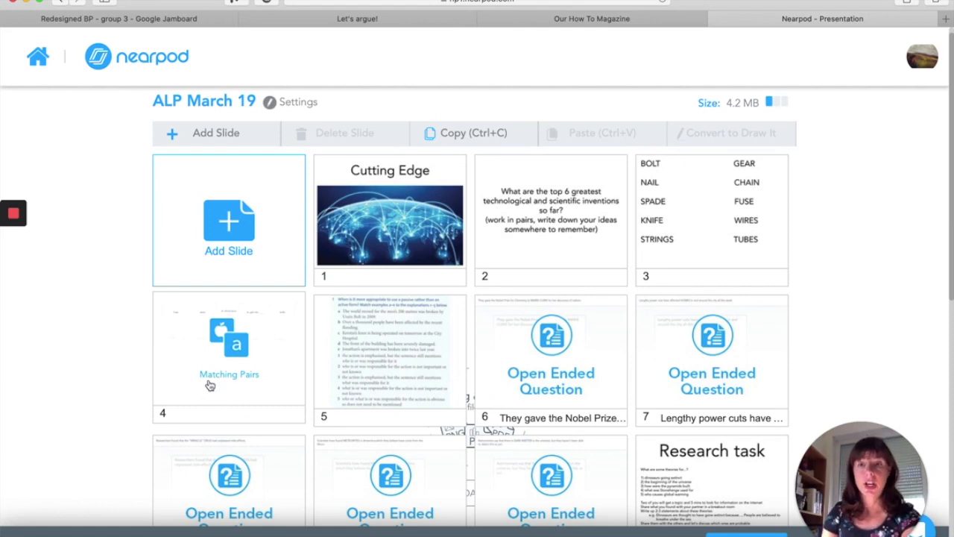
pyautogui.scroll(-5, 696, 369)
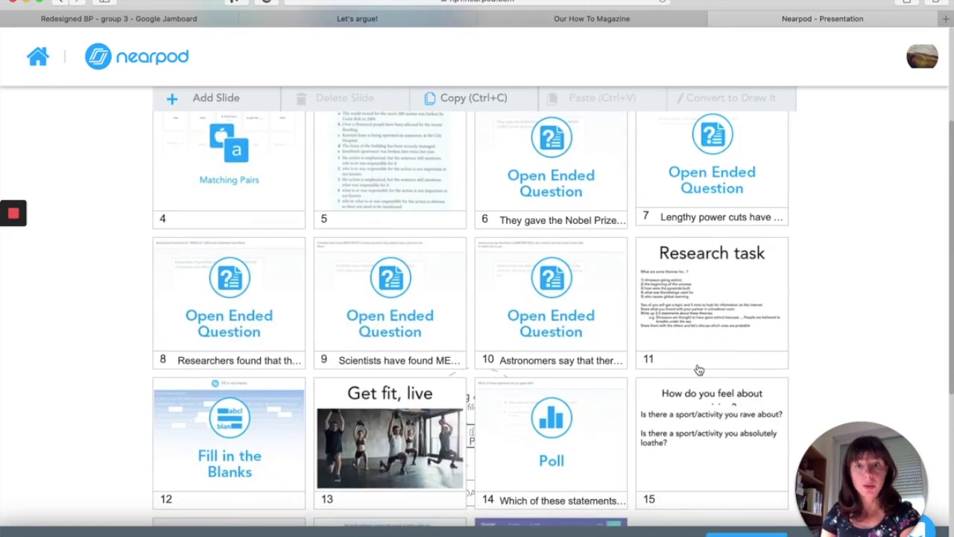
pyautogui.scroll(-2, 698, 369)
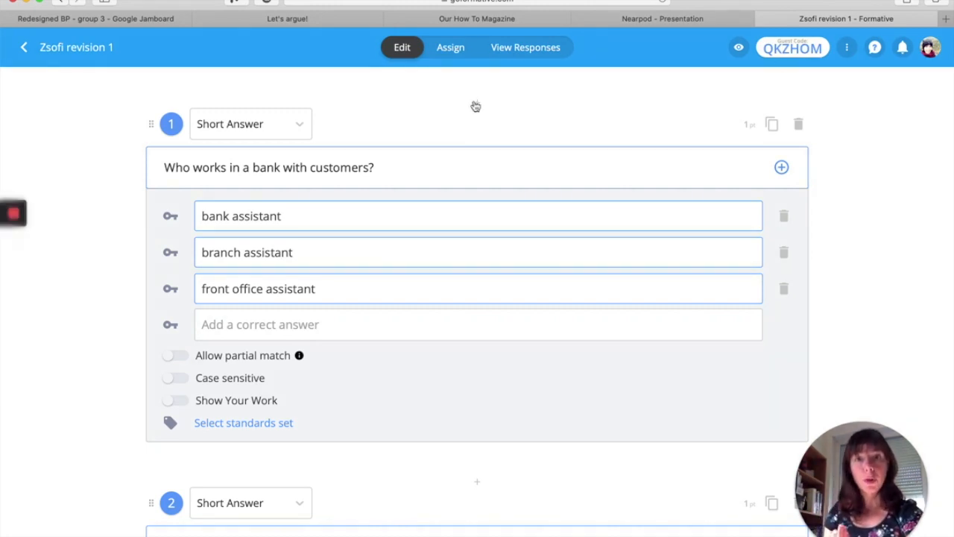
# View the responses to the revision formative and open the student's answer to question 4, the veranda-balcony-patio-porch research task, with its feedback.
pyautogui.click(519, 48)
pyautogui.scroll(-3, 149, 462)
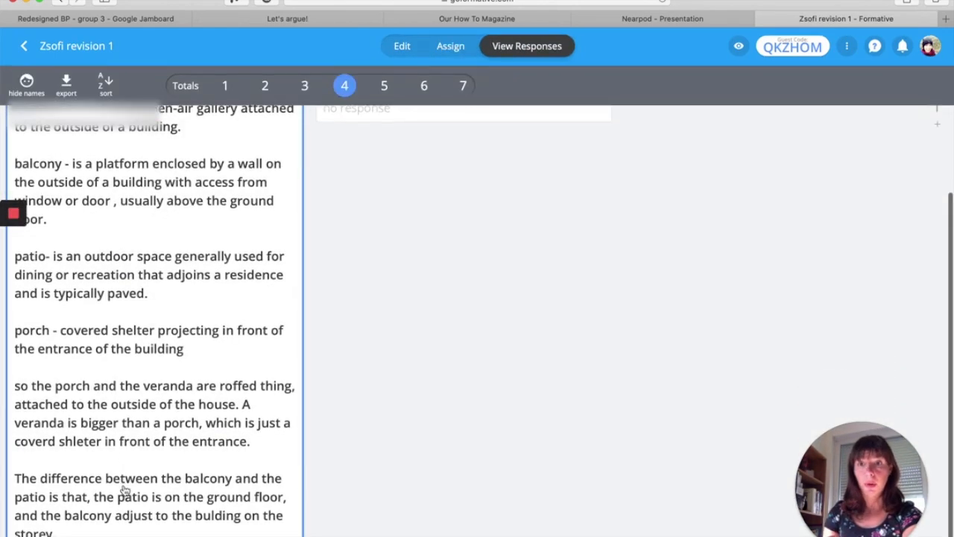
pyautogui.scroll(3, 158, 455)
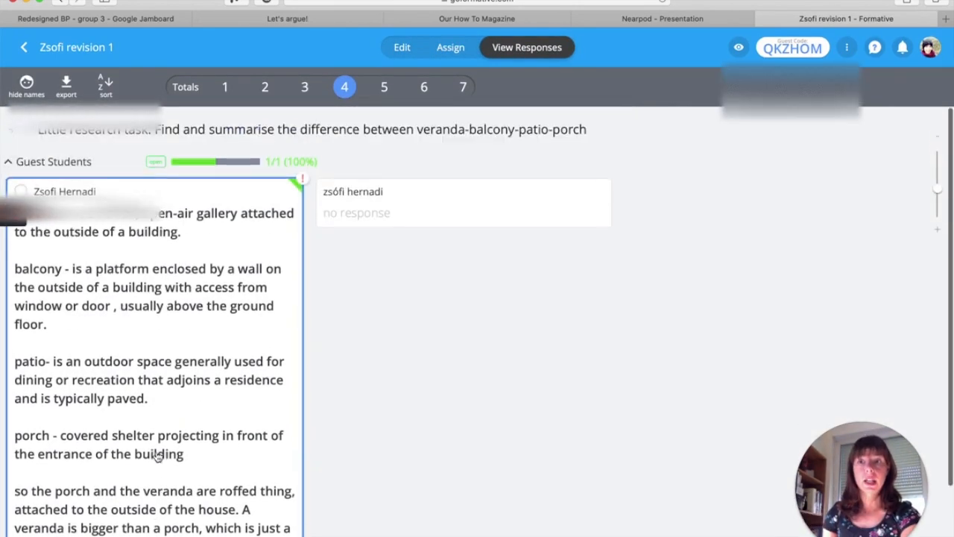
pyautogui.click(175, 330)
pyautogui.scroll(-5, 755, 261)
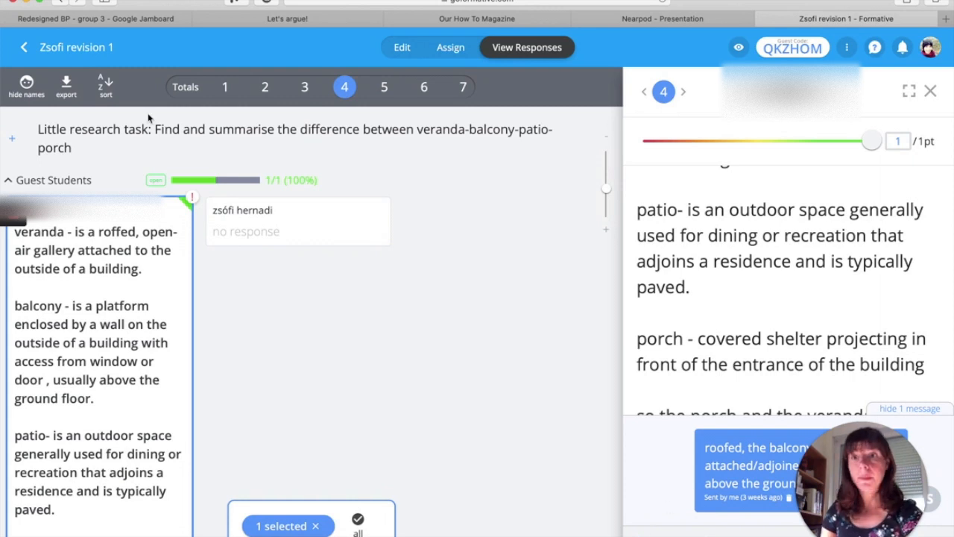
# Return to the formatives folder, open Argumentative Essays, and show the content and question types that can be added above the audio.
pyautogui.click(25, 50)
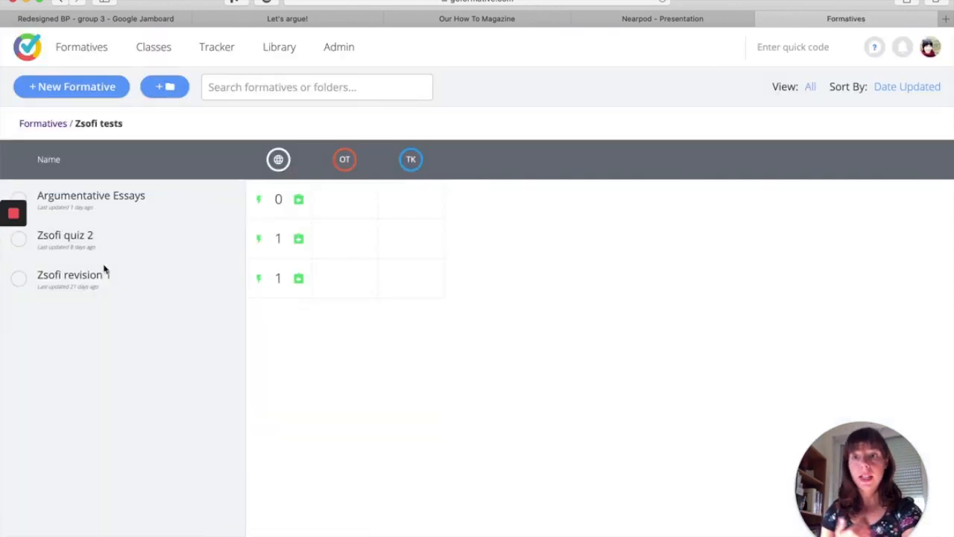
pyautogui.click(93, 198)
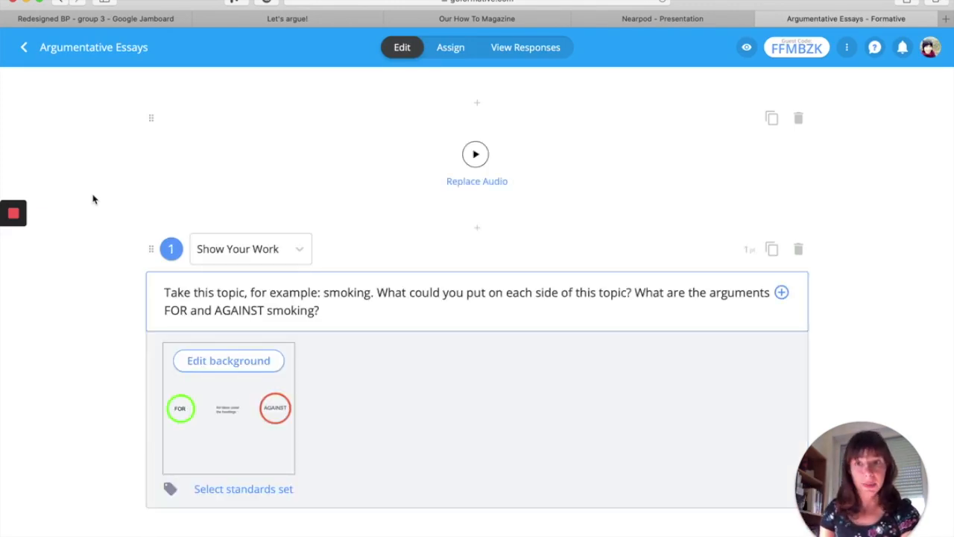
pyautogui.click(476, 104)
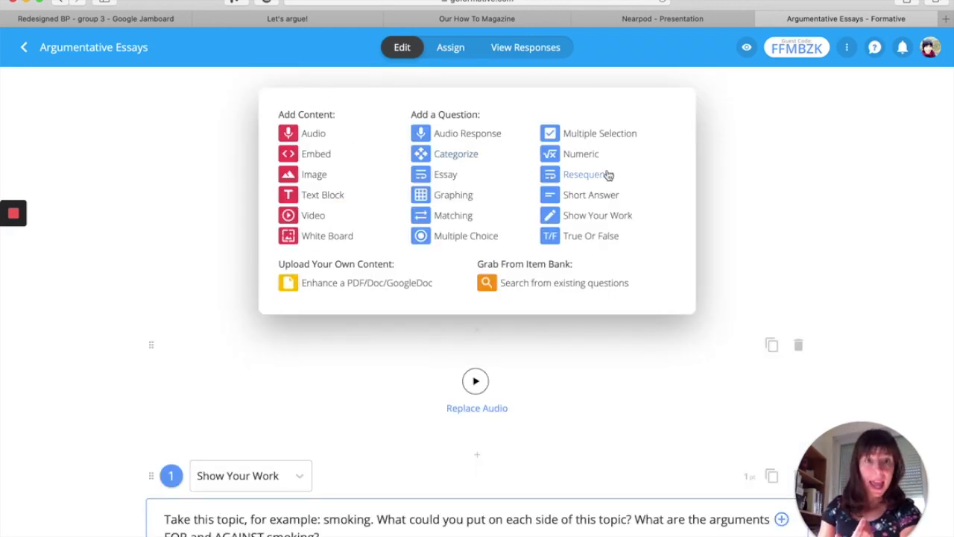
# Look through the questions in Argumentative Essays, including the tourism multiple-selection task and the linking-word multiple-choice item.
pyautogui.scroll(-5, 269, 360)
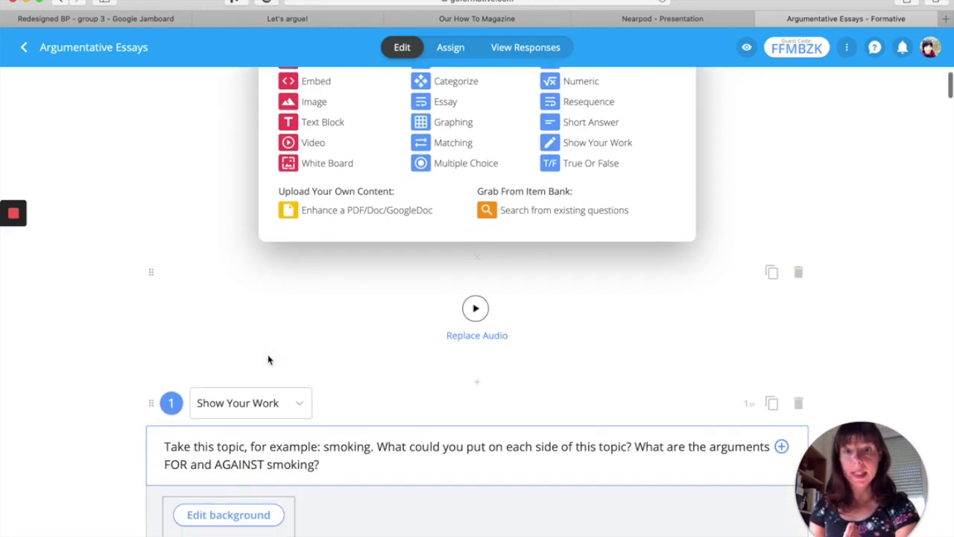
pyautogui.scroll(-3, 270, 360)
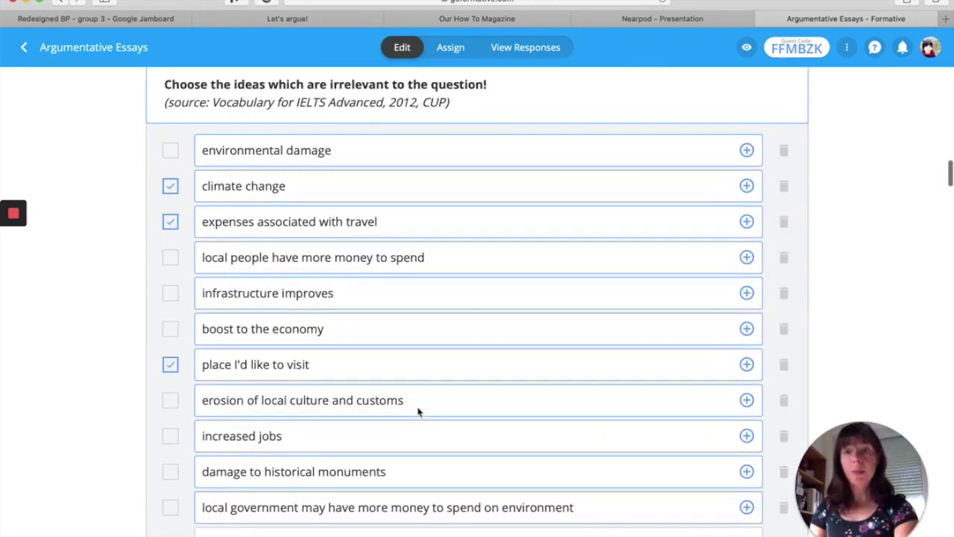
pyautogui.scroll(4, 418, 411)
pyautogui.scroll(2, 418, 412)
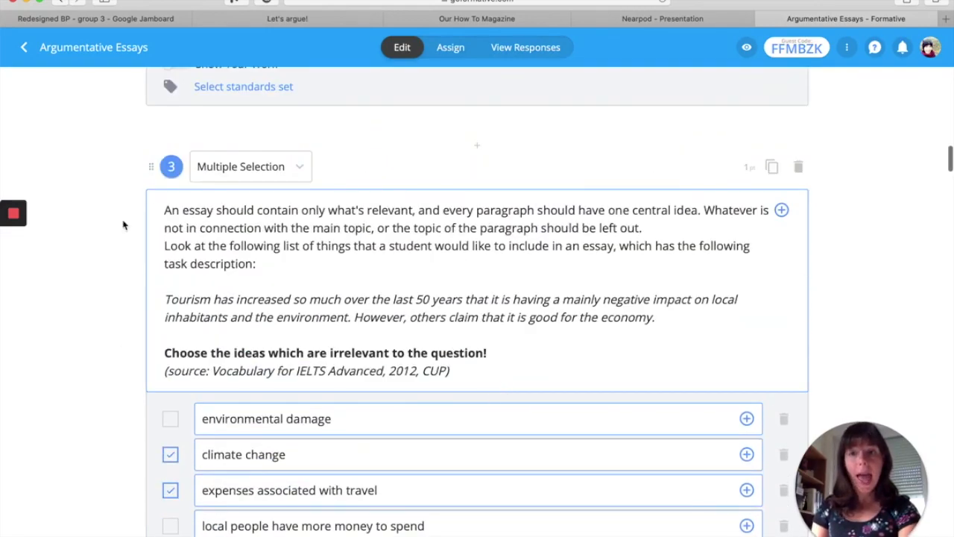
pyautogui.scroll(-10, 349, 356)
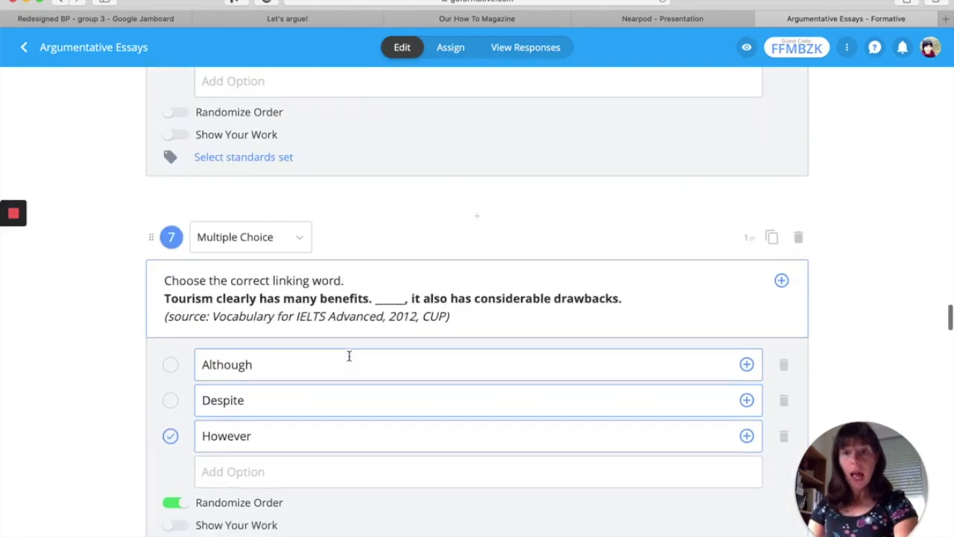
pyautogui.scroll(-15, 349, 356)
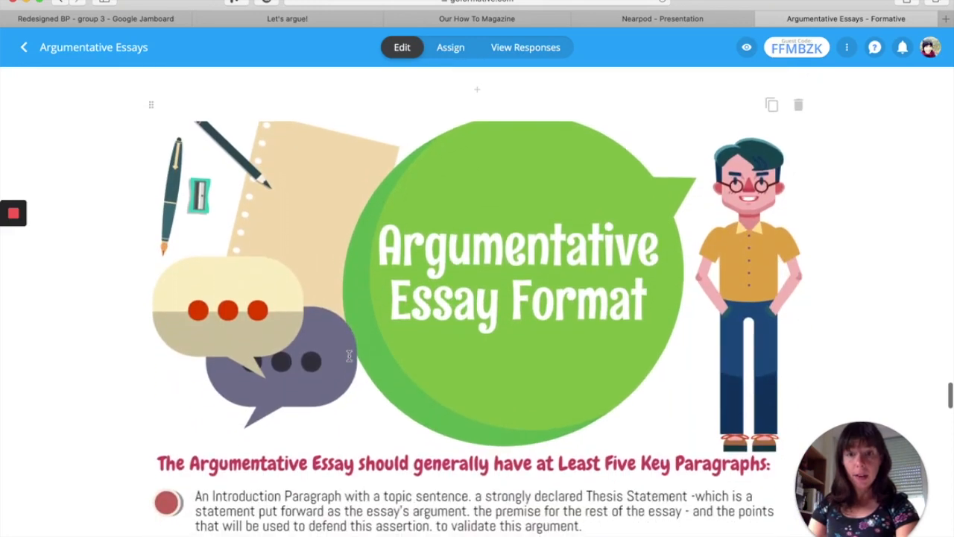
# Examine the Argumentative Essay Format infographic from its key paragraphs overview through the conclusion paragraph section.
pyautogui.scroll(3, 349, 356)
pyautogui.scroll(-7, 443, 489)
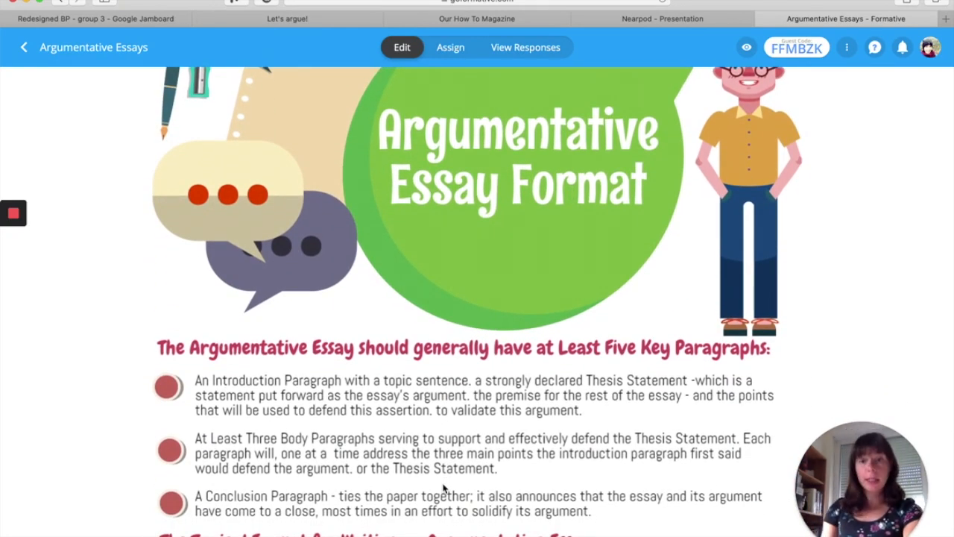
pyautogui.scroll(-6, 444, 488)
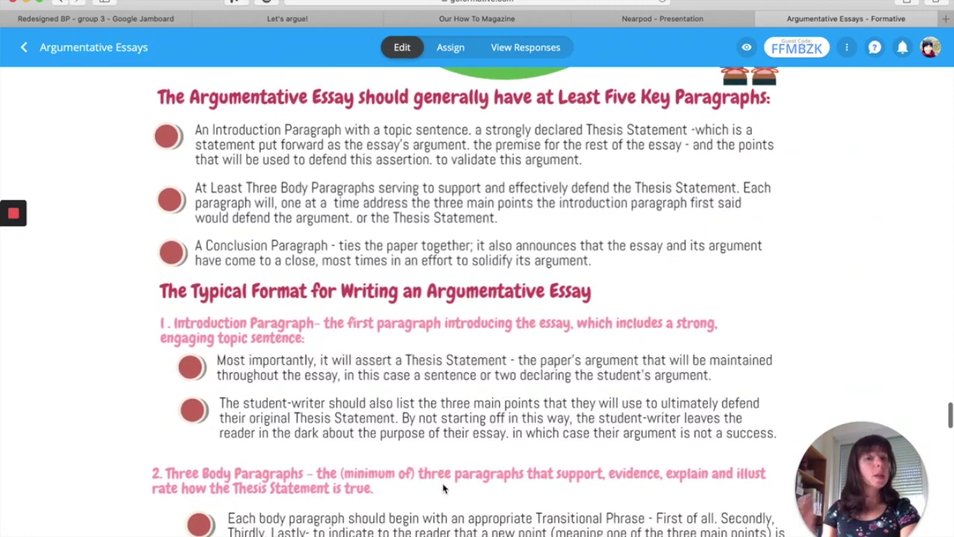
pyautogui.scroll(-3, 444, 488)
pyautogui.scroll(-1, 443, 489)
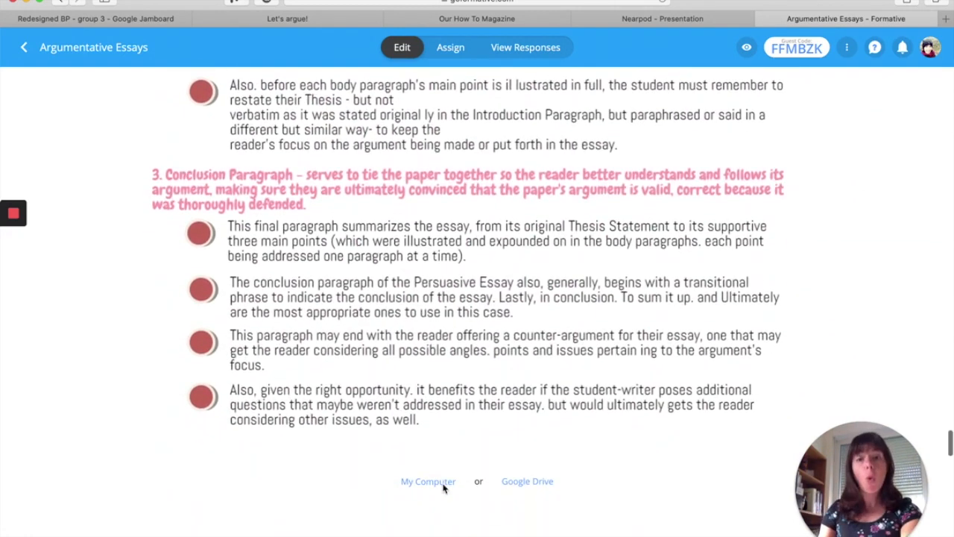